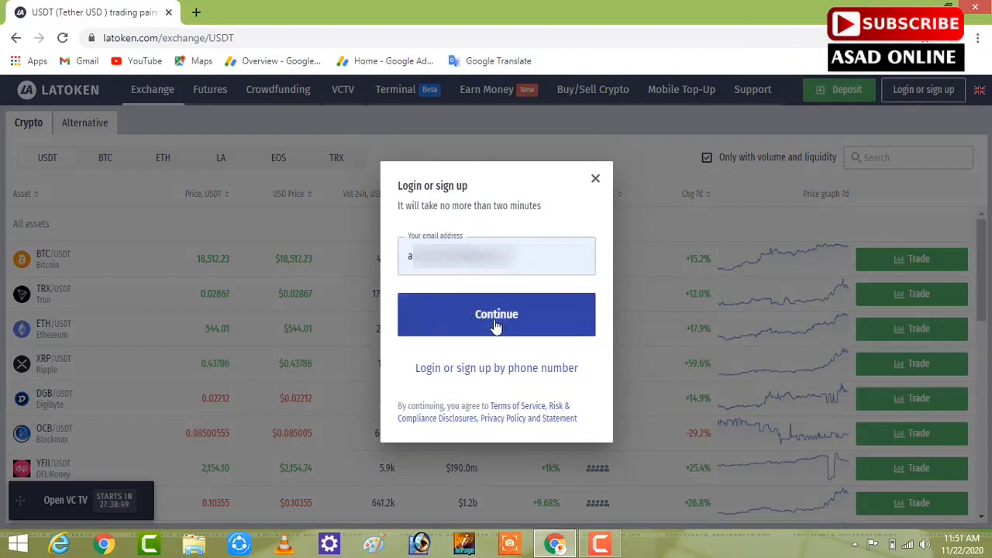
# Log in to the exchange account with its e-mail address and account password.
pyautogui.click(501, 328)
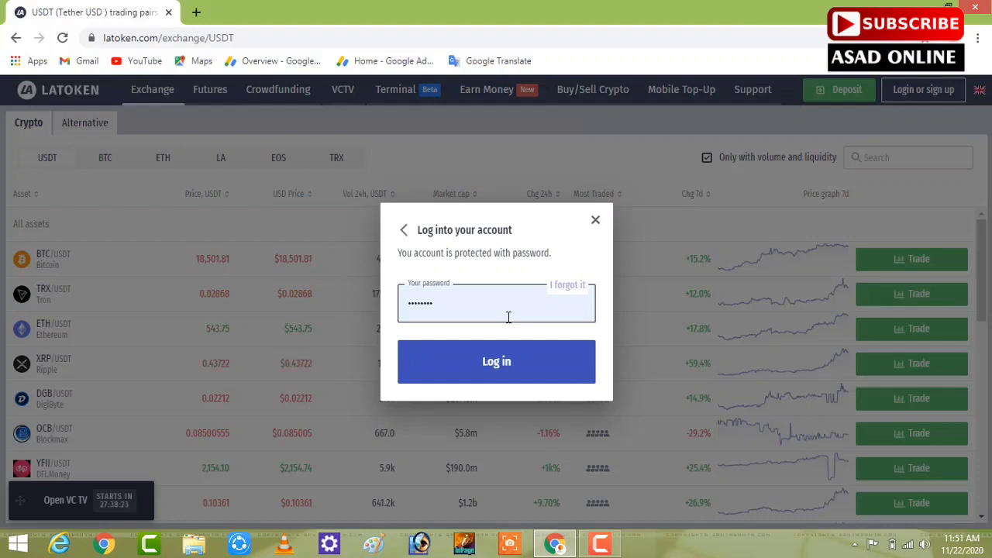
pyautogui.click(507, 371)
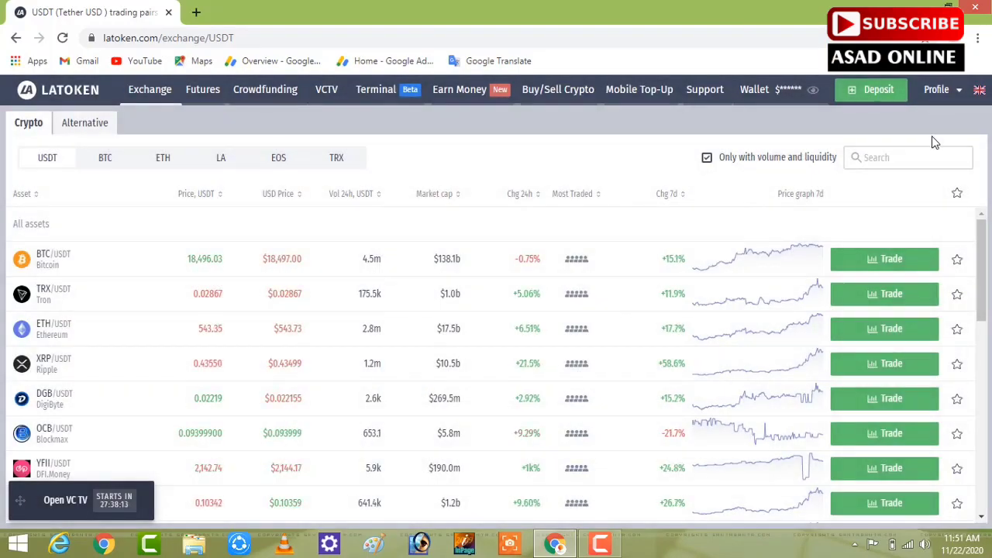
# Open the account's security settings and start the Google Auth setup.
pyautogui.click(952, 93)
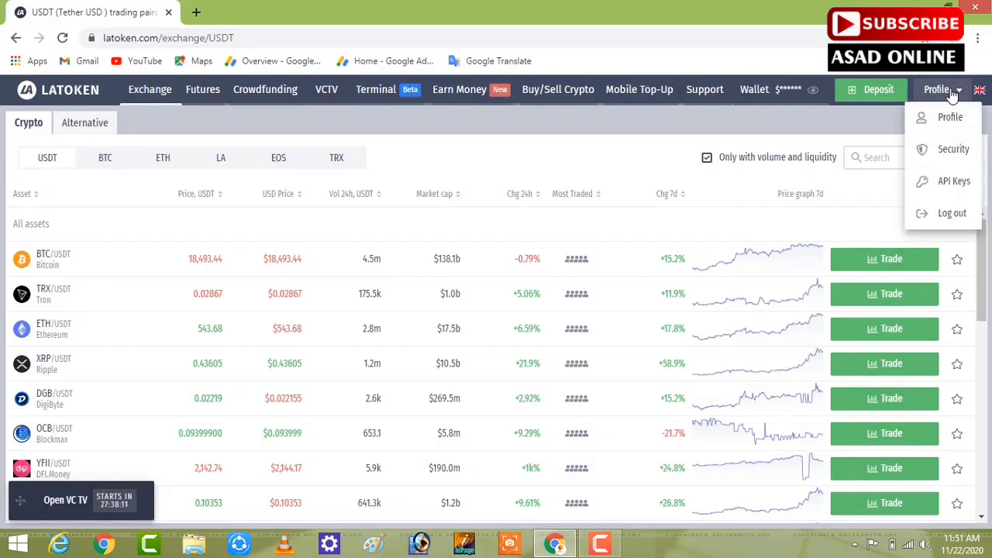
pyautogui.click(947, 152)
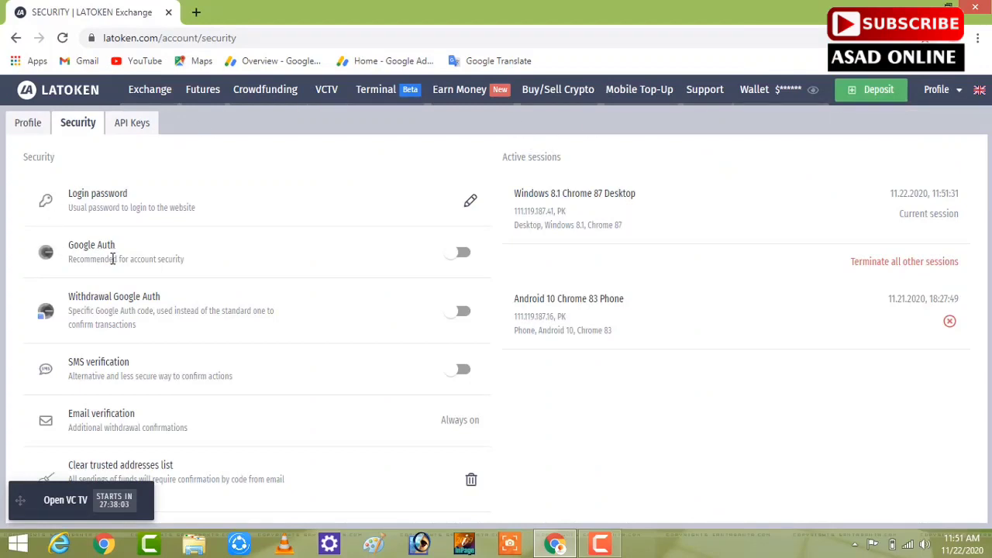
pyautogui.click(465, 258)
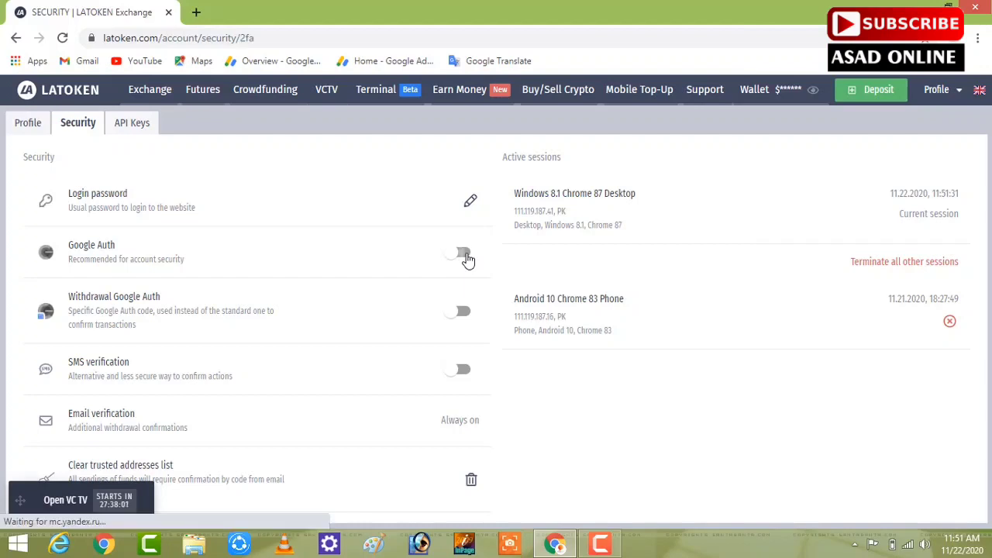
# Open the deposit form for USDT on the ERC-20 network and check its minimum deposit and deposit fee.
pyautogui.click(877, 93)
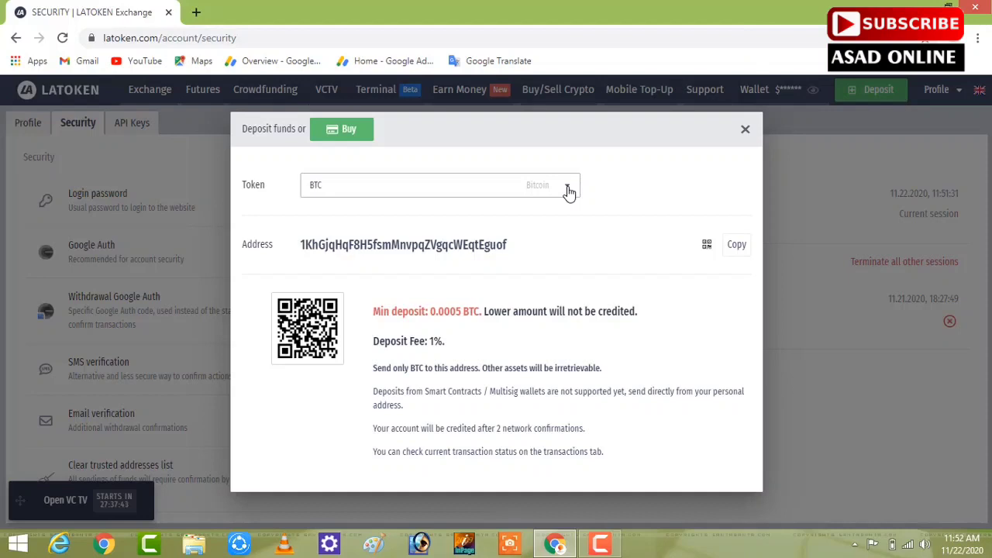
pyautogui.click(569, 190)
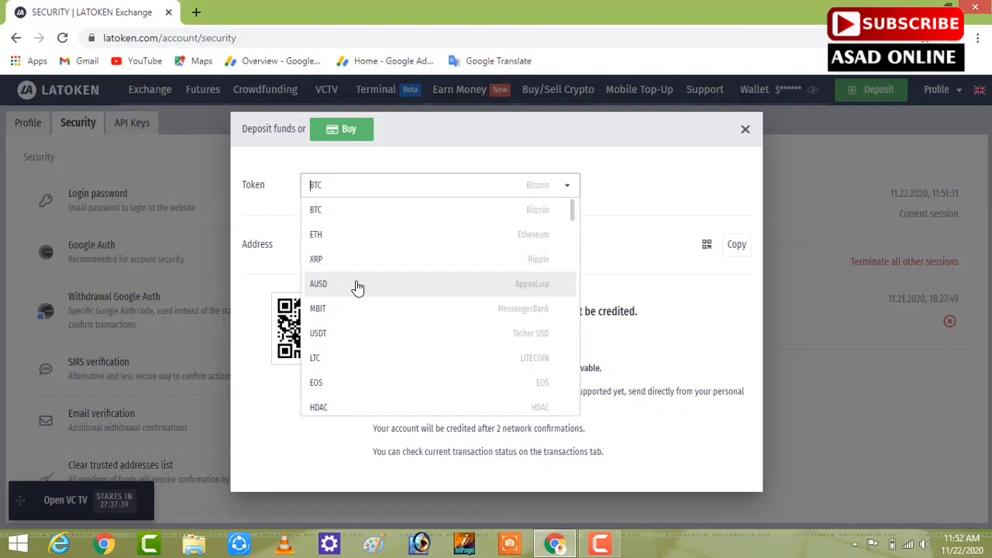
pyautogui.click(342, 338)
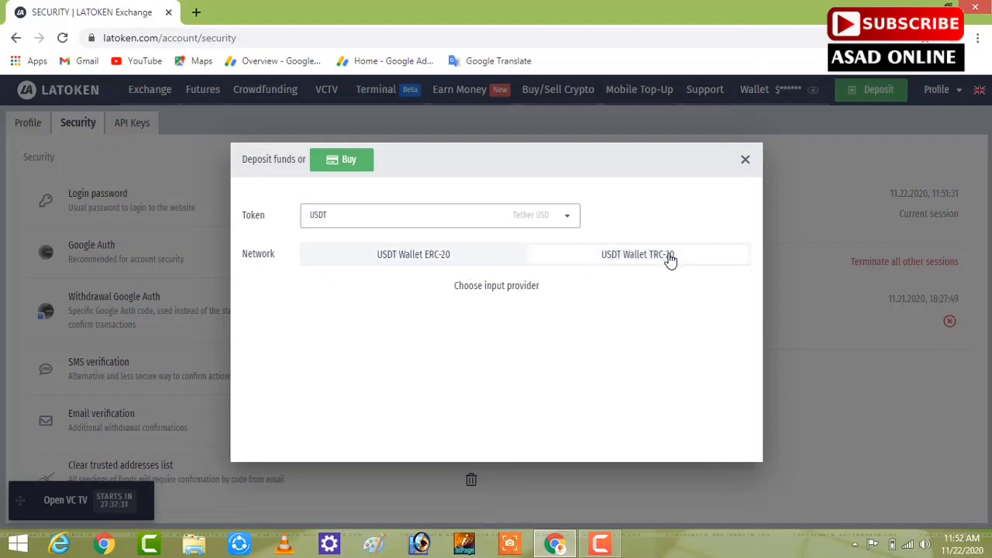
pyautogui.click(432, 257)
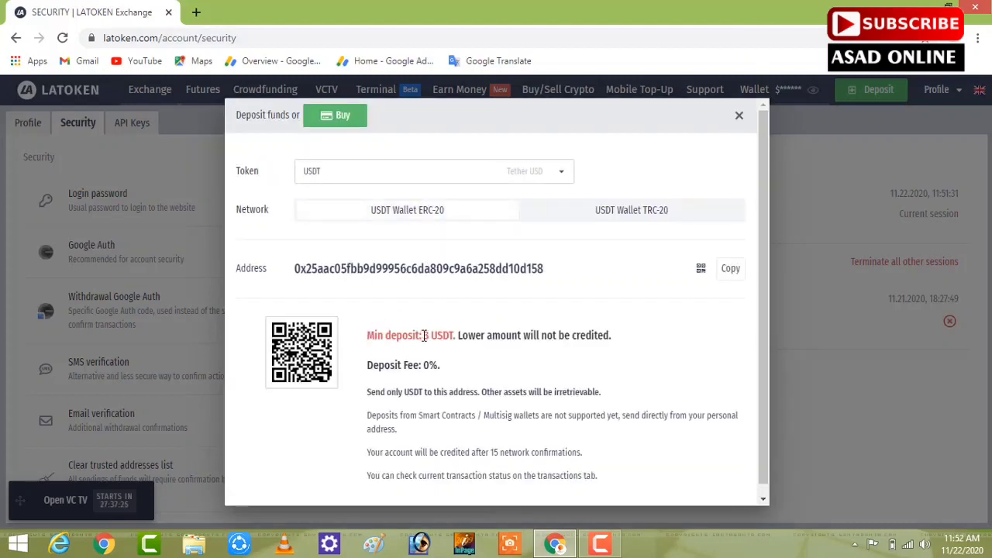
pyautogui.moveTo(367, 335); pyautogui.dragTo(457, 335)
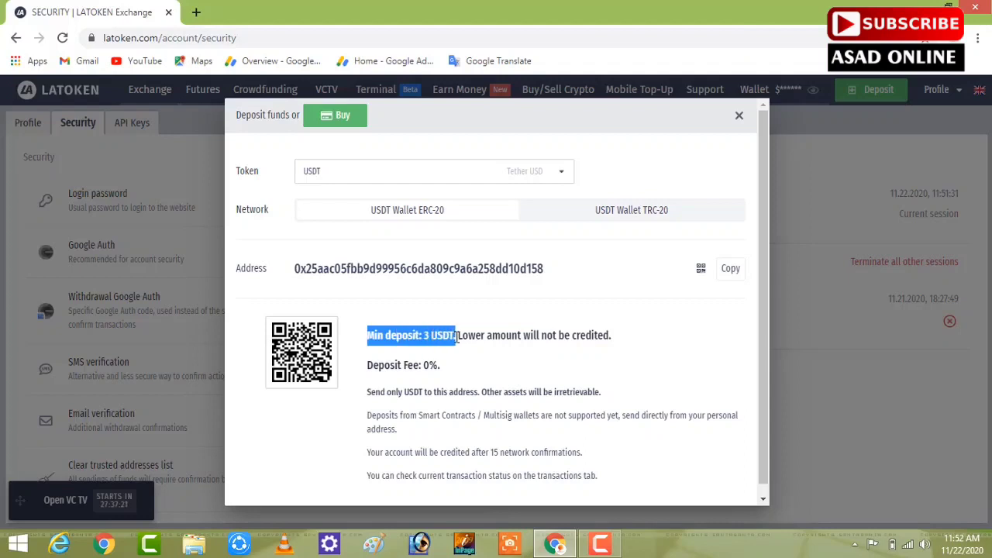
pyautogui.moveTo(367, 365); pyautogui.dragTo(439, 371)
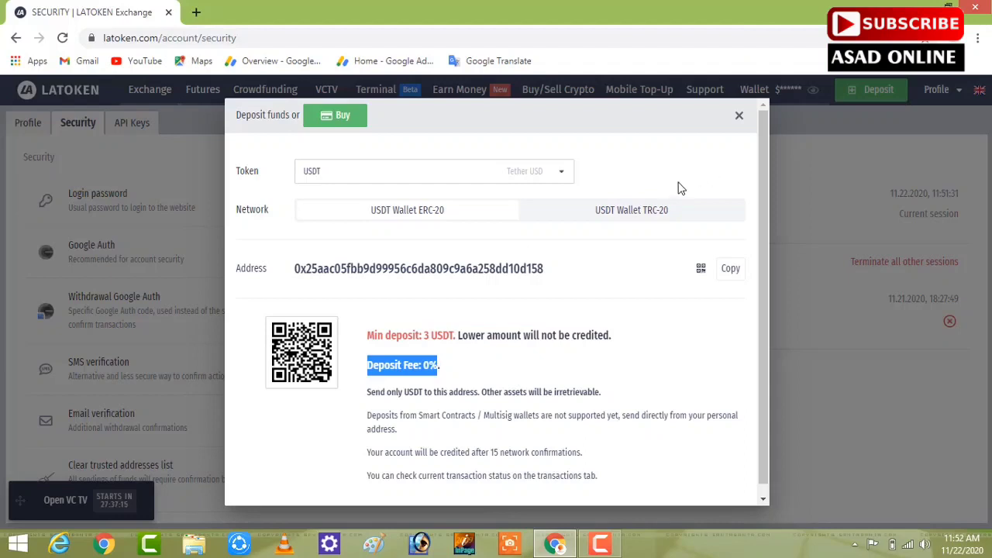
# Switch the USDT deposit network to TRC-20 and check its minimum deposit and deposit fee.
pyautogui.click(646, 214)
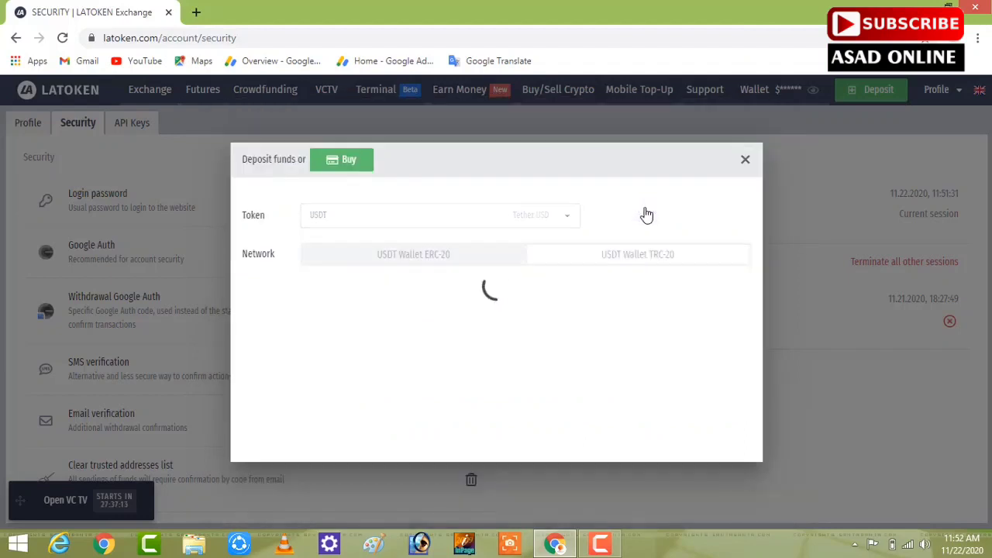
pyautogui.moveTo(367, 358); pyautogui.dragTo(453, 359)
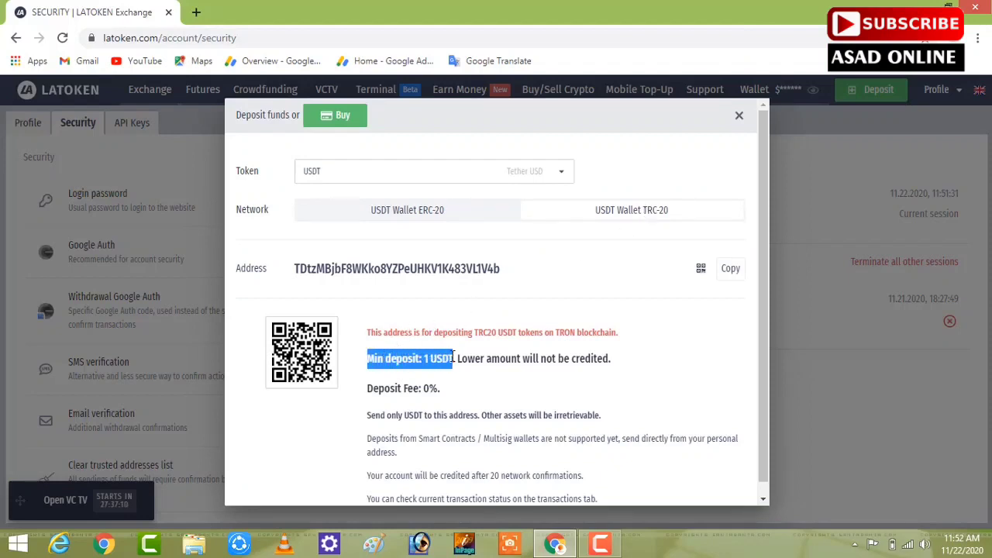
pyautogui.click(369, 388)
pyautogui.moveTo(370, 387); pyautogui.dragTo(445, 398)
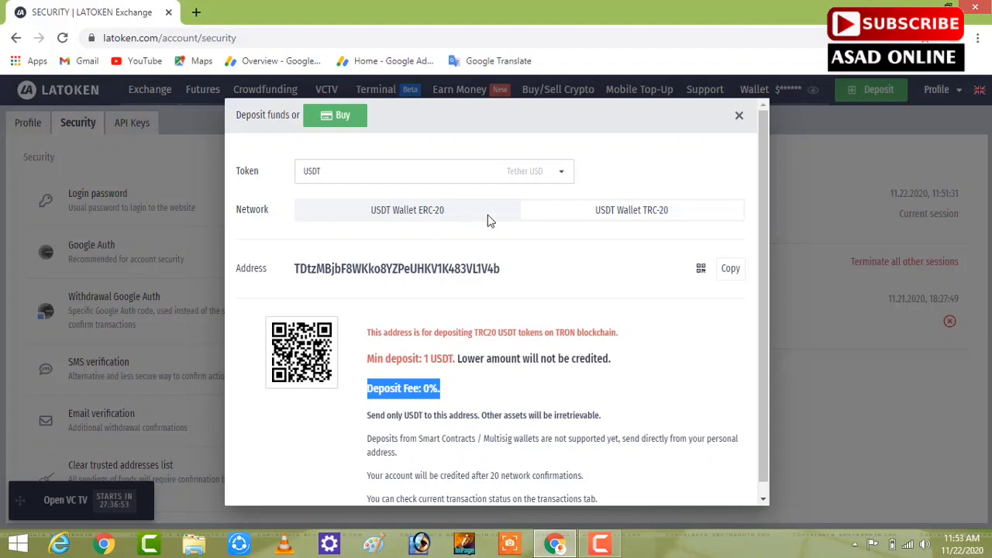
# Switch the deposit token to BTC and check its address, minimum deposit and deposit fee.
pyautogui.click(564, 176)
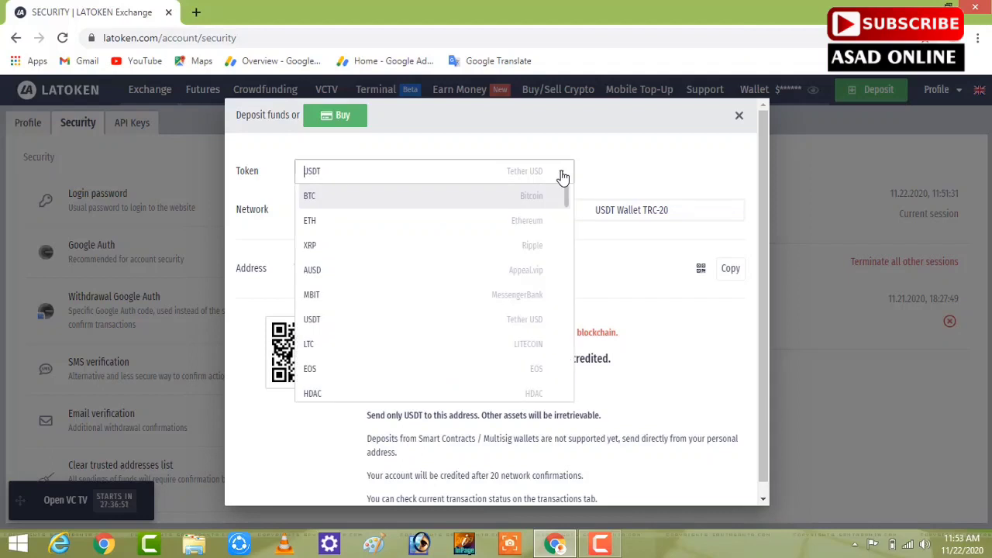
pyautogui.click(336, 197)
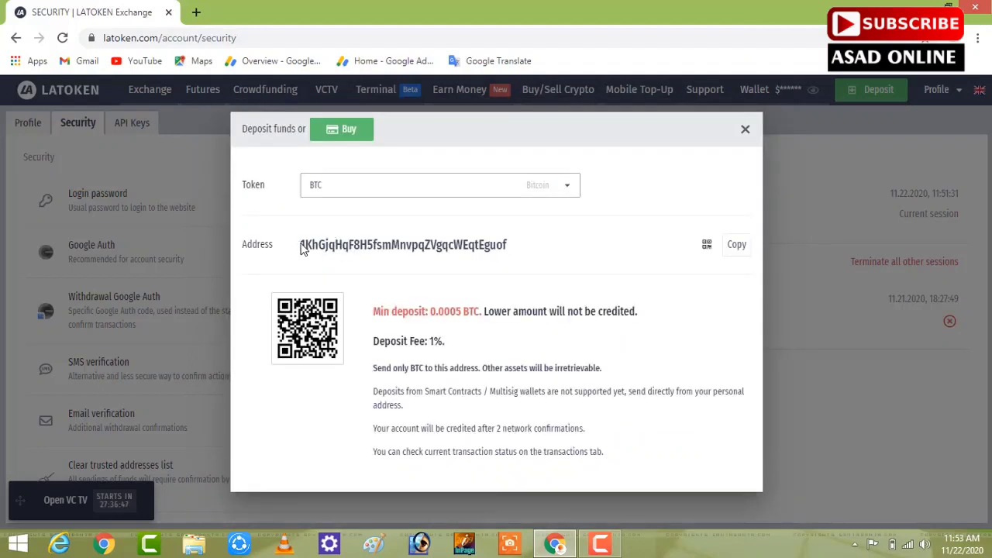
pyautogui.moveTo(301, 244); pyautogui.dragTo(543, 258)
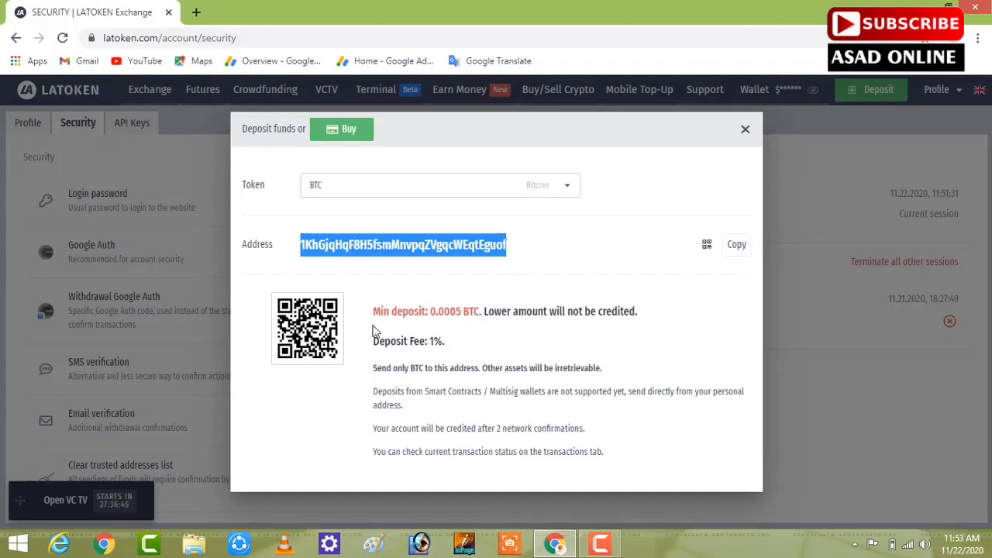
pyautogui.moveTo(374, 311); pyautogui.dragTo(484, 318)
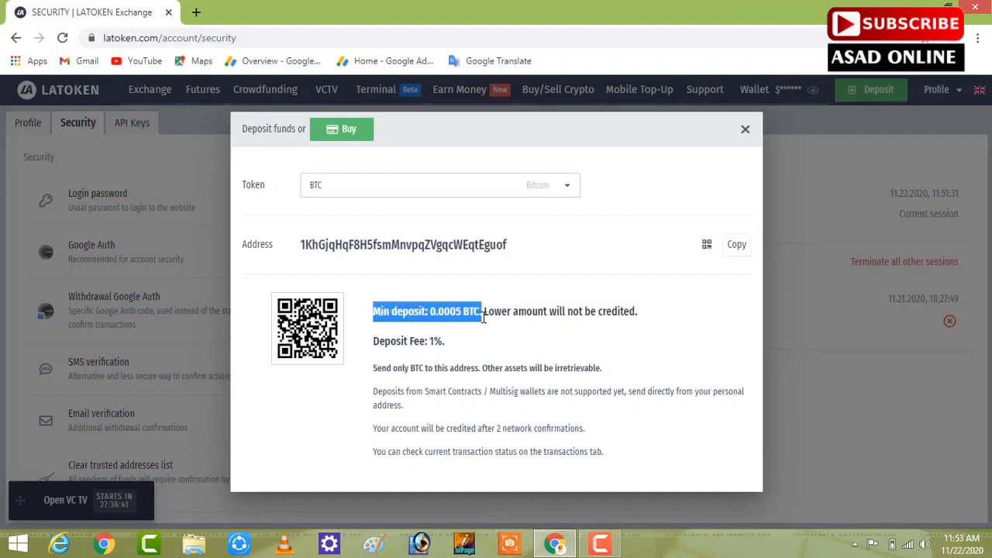
pyautogui.moveTo(374, 339); pyautogui.dragTo(445, 342)
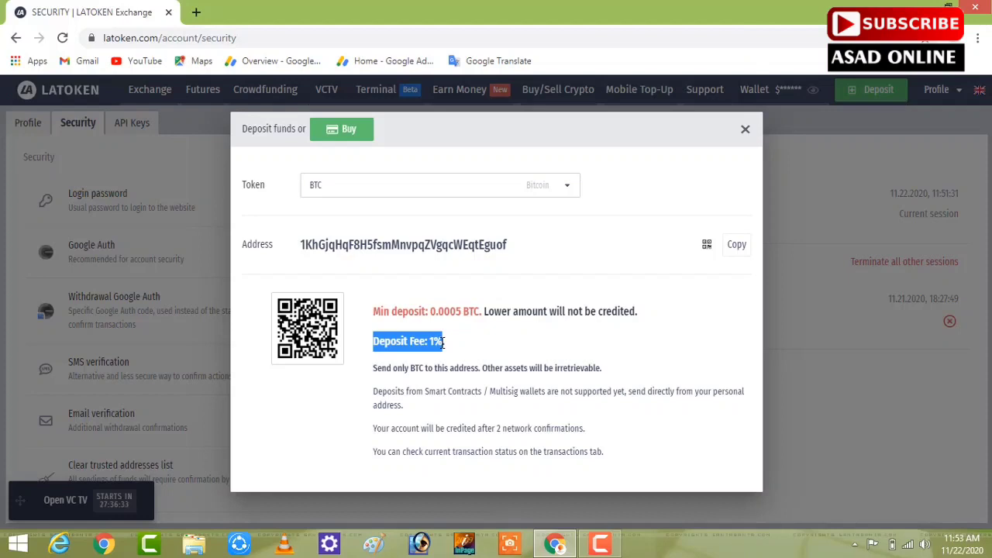
# Select USDT with the TRC-20 network for the deposit and copy its deposit address.
pyautogui.click(565, 190)
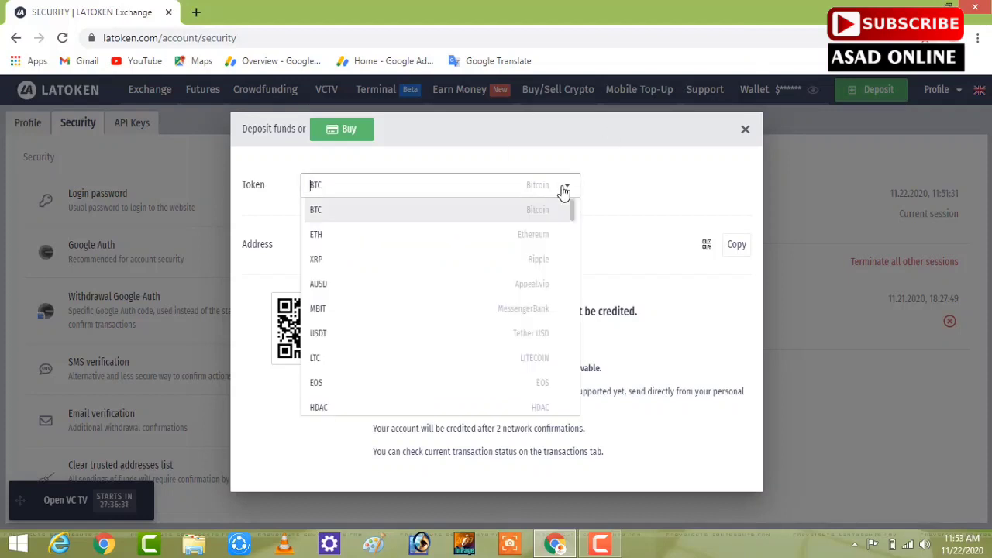
pyautogui.click(318, 338)
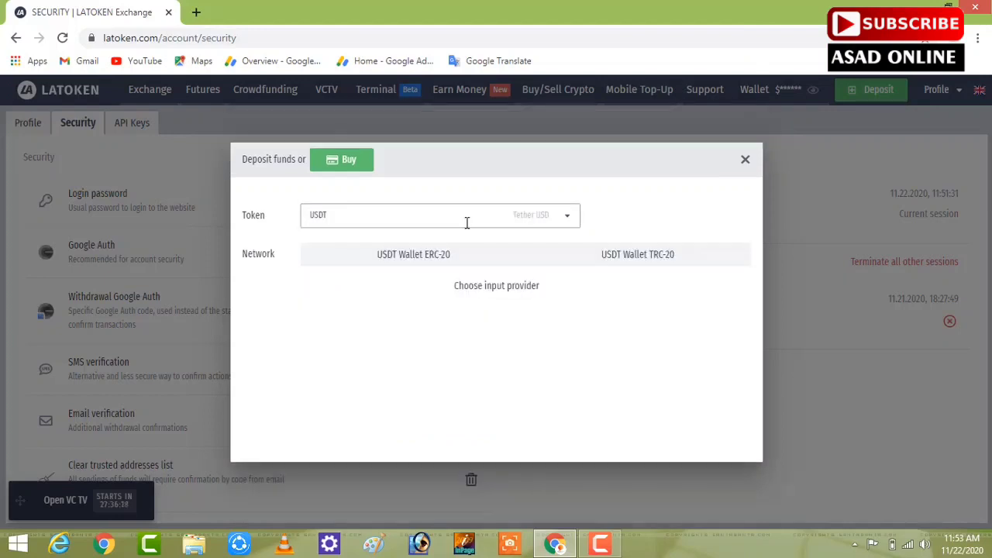
pyautogui.click(605, 256)
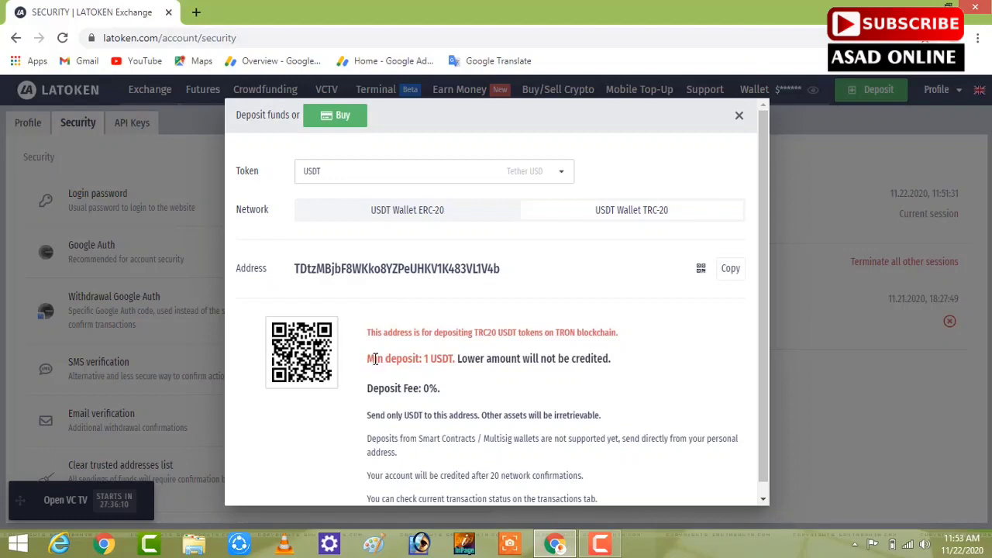
pyautogui.moveTo(369, 357); pyautogui.dragTo(458, 364)
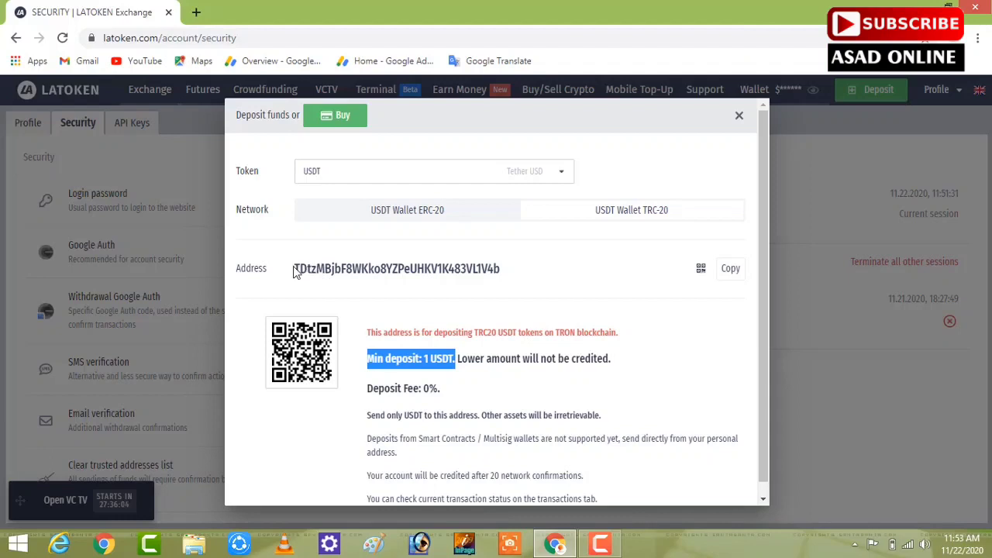
pyautogui.moveTo(295, 267); pyautogui.dragTo(556, 284)
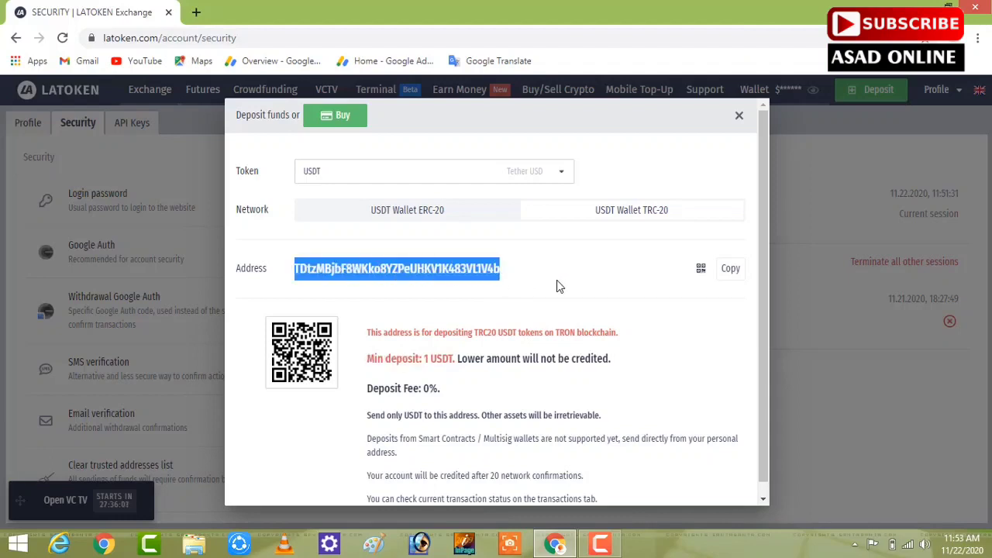
pyautogui.click(731, 269)
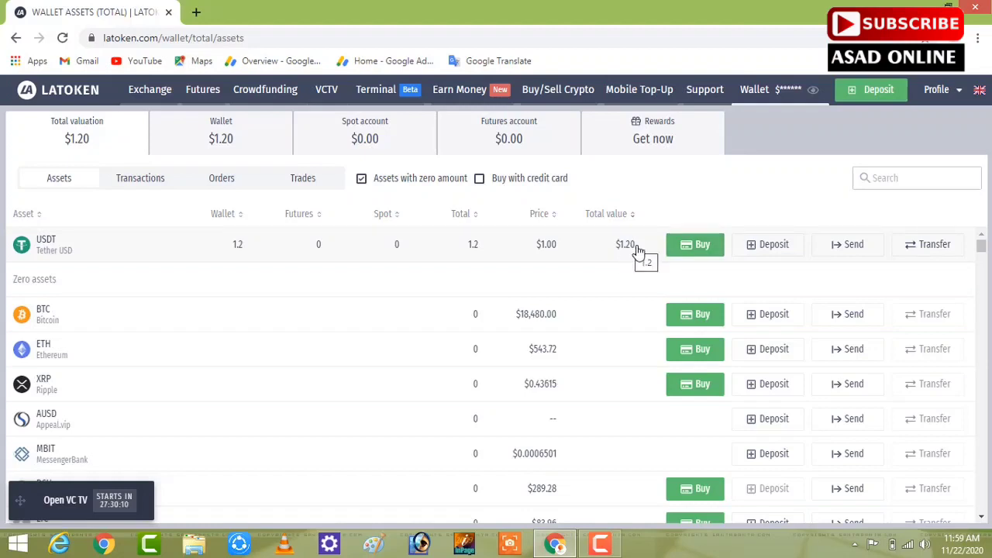
# Check the deposit in the wallet's transaction history and return to the asset list.
pyautogui.click(155, 181)
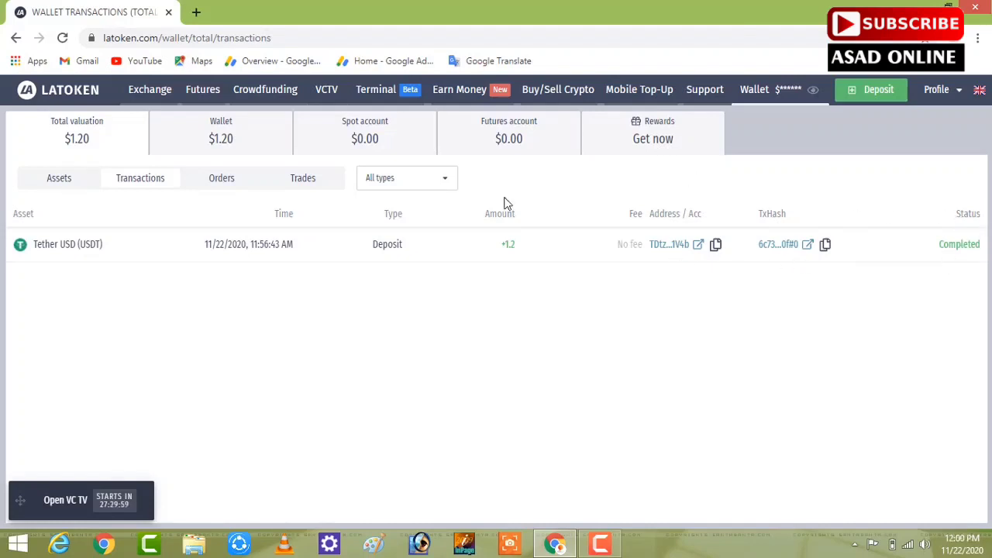
pyautogui.click(59, 178)
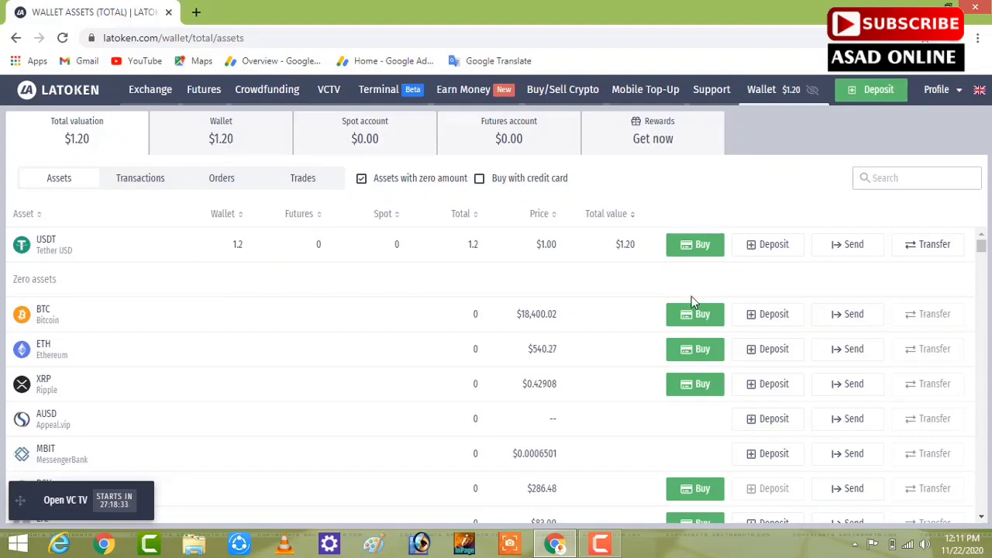
# Transfer the full 1.2 USDT from the wallet to the Spot account.
pyautogui.click(935, 245)
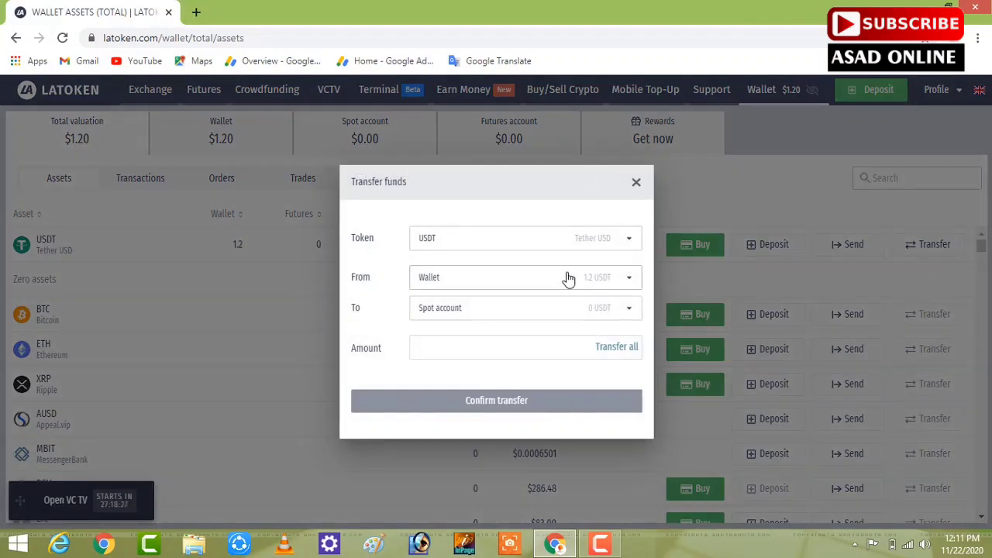
pyautogui.click(629, 351)
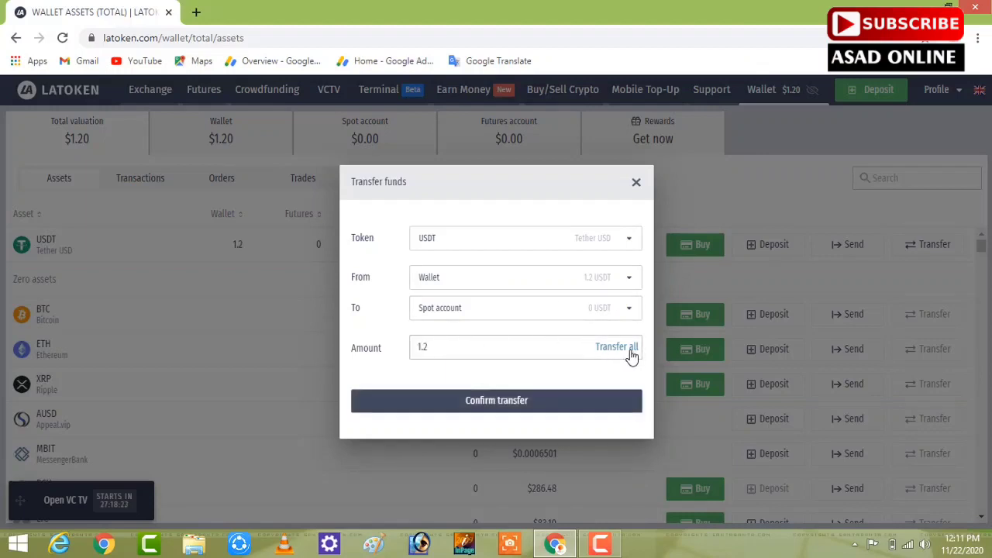
pyautogui.click(501, 408)
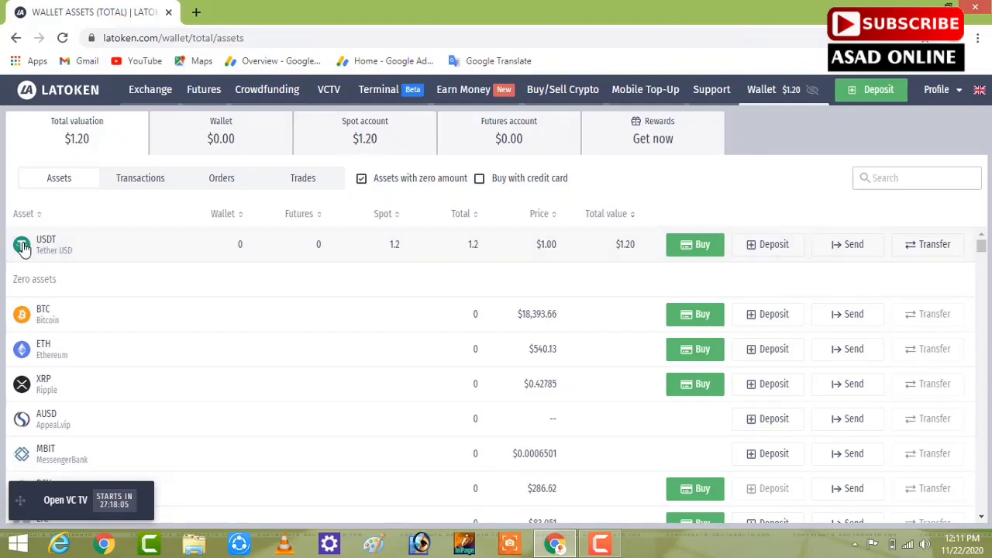
# Open the exchange from the Bitcoin asset and select the CRP/USDT pair found by searching for "crp".
pyautogui.click(21, 318)
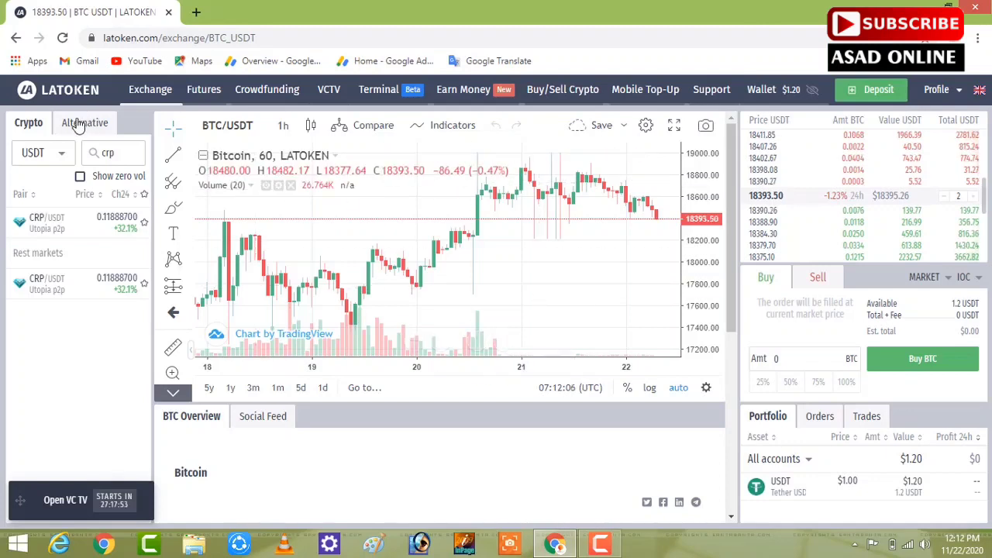
pyautogui.click(120, 155)
pyautogui.click(101, 154)
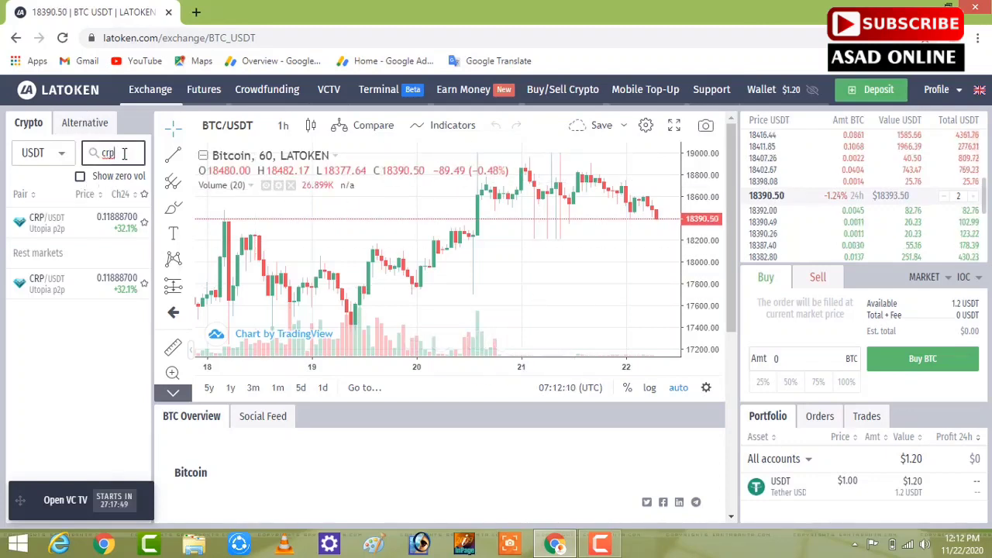
pyautogui.click(86, 227)
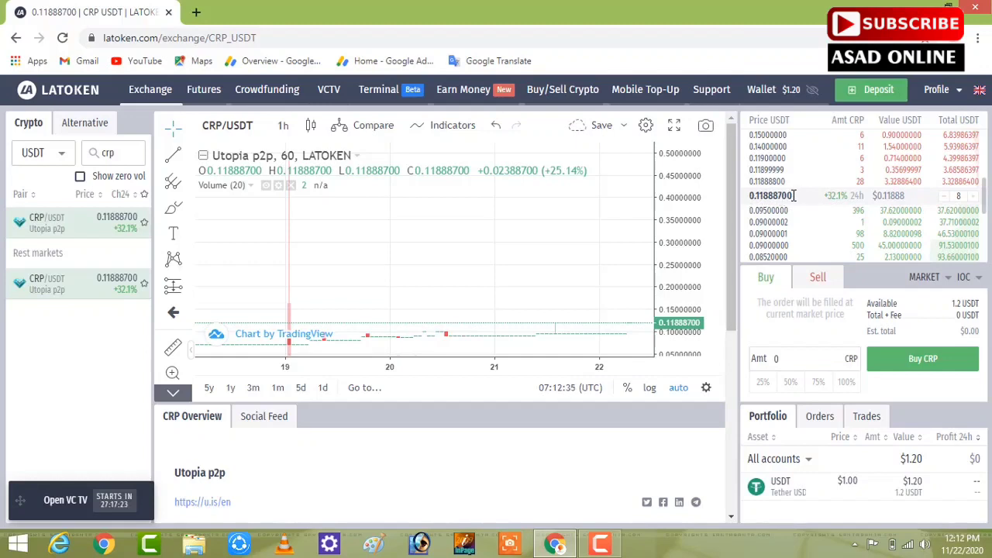
# Set up a market buy order for 9 CRP using 100% of the available USDT.
pyautogui.click(831, 356)
pyautogui.click(846, 383)
pyautogui.click(938, 277)
pyautogui.click(890, 258)
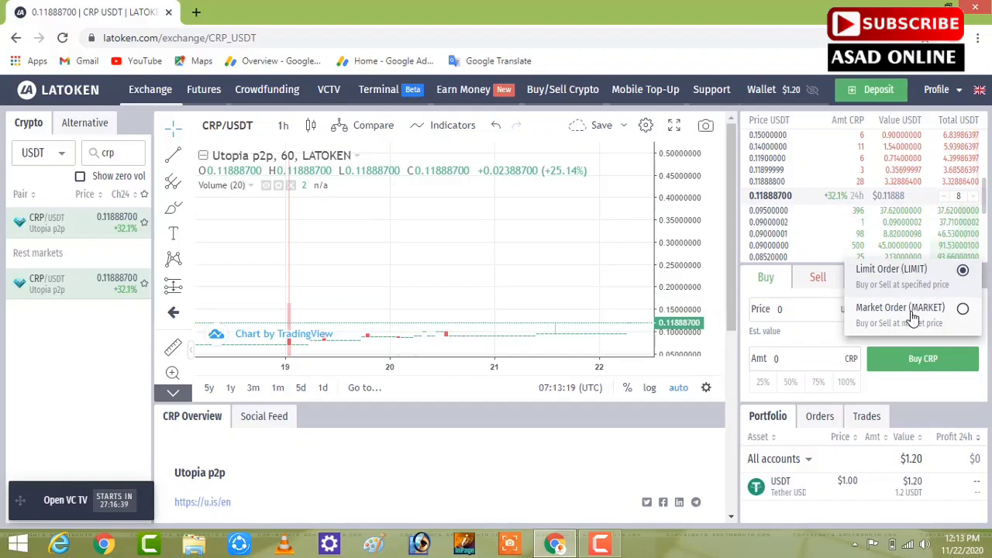
pyautogui.click(911, 314)
pyautogui.click(847, 383)
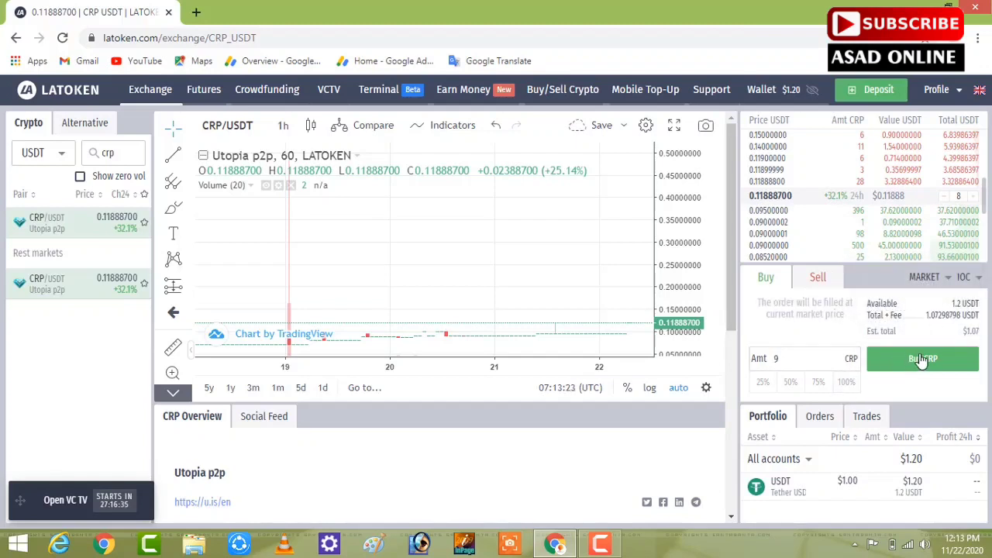